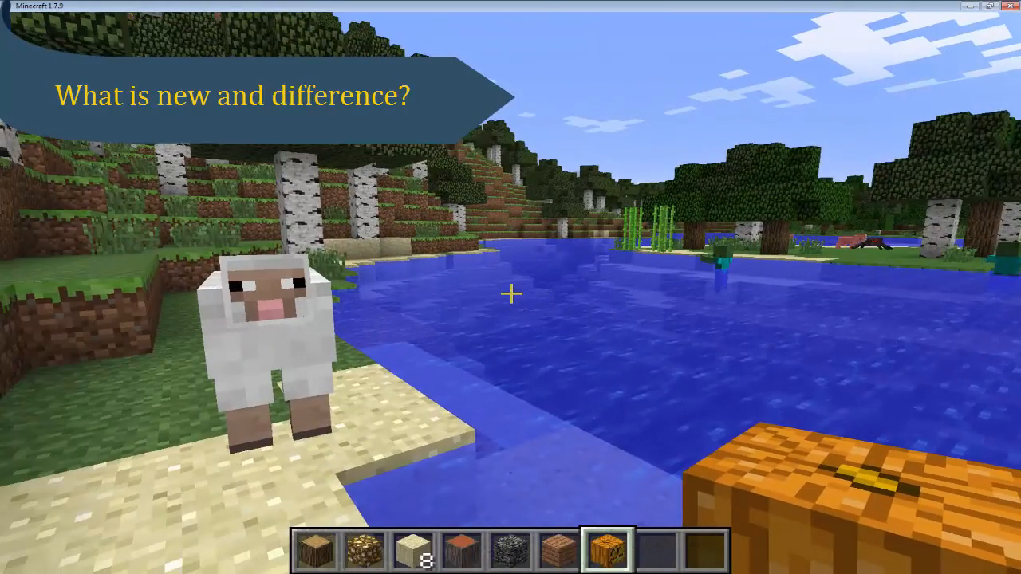
# Run /wba in chat, then break a sand block and set a jack-o'-lantern as the path block.
pyautogui.press('/')
pyautogui.write('/wba')
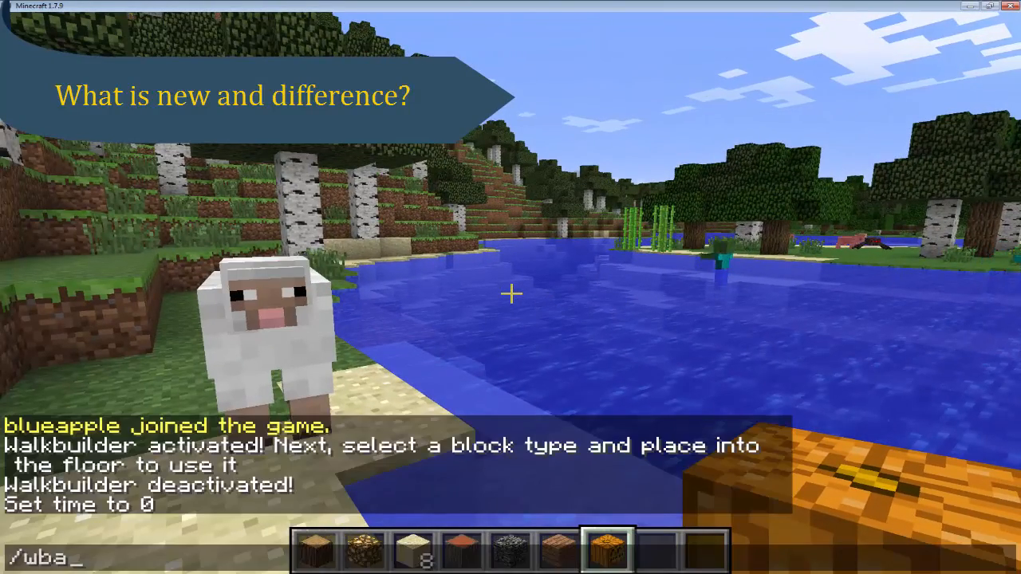
pyautogui.press('Return')
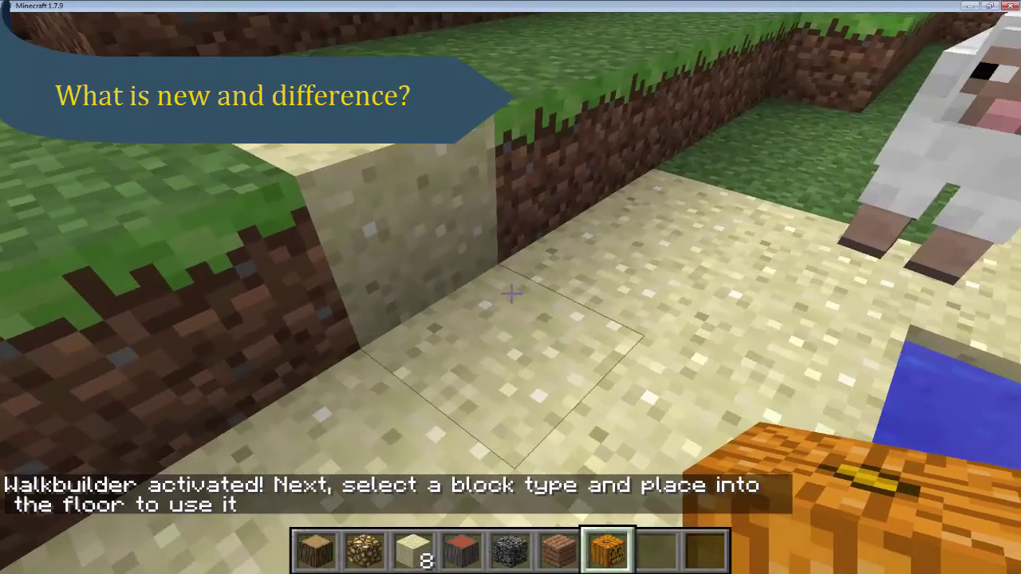
pyautogui.click(510, 295)
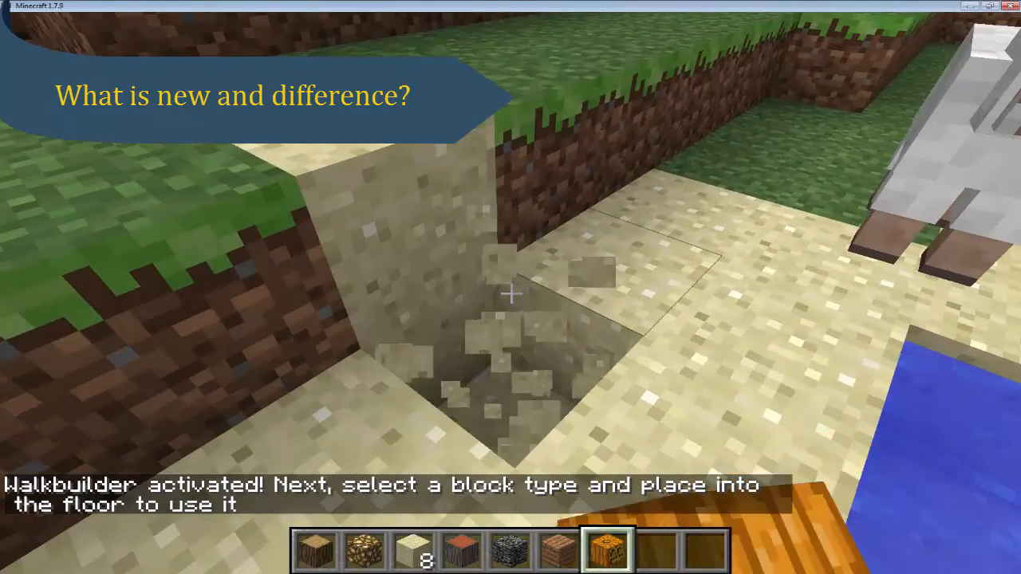
pyautogui.rightClick(511, 295)
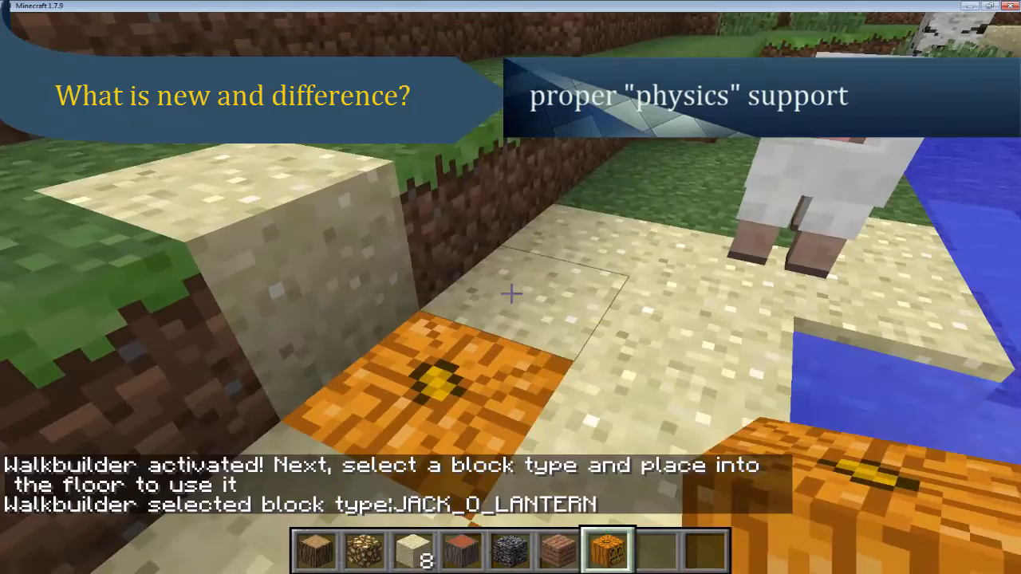
pyautogui.rightClick(511, 295)
pyautogui.click(510, 295)
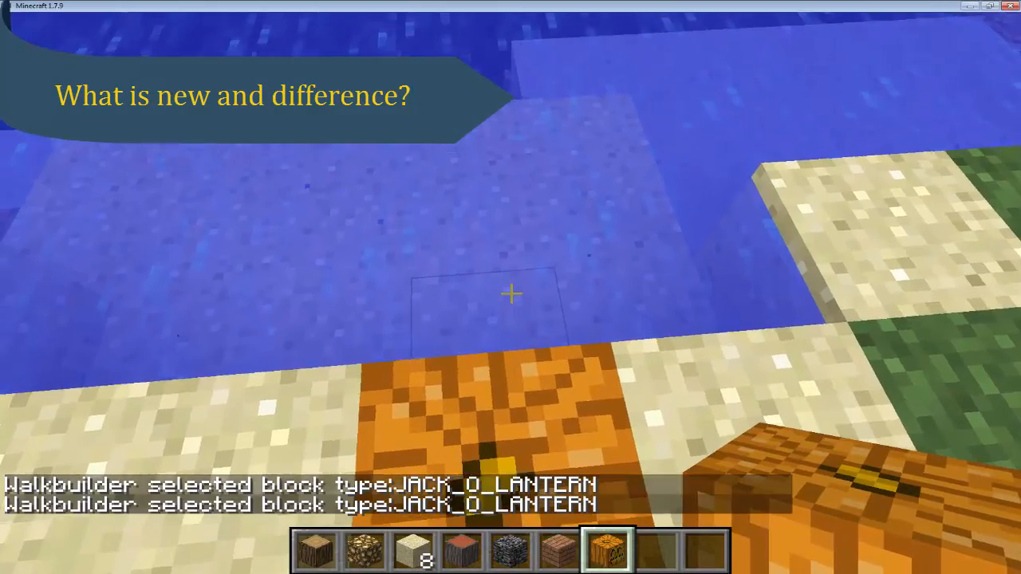
# Switch to third-person view with F5 and walk over the lake leaving a block trail.
pyautogui.press('F5')
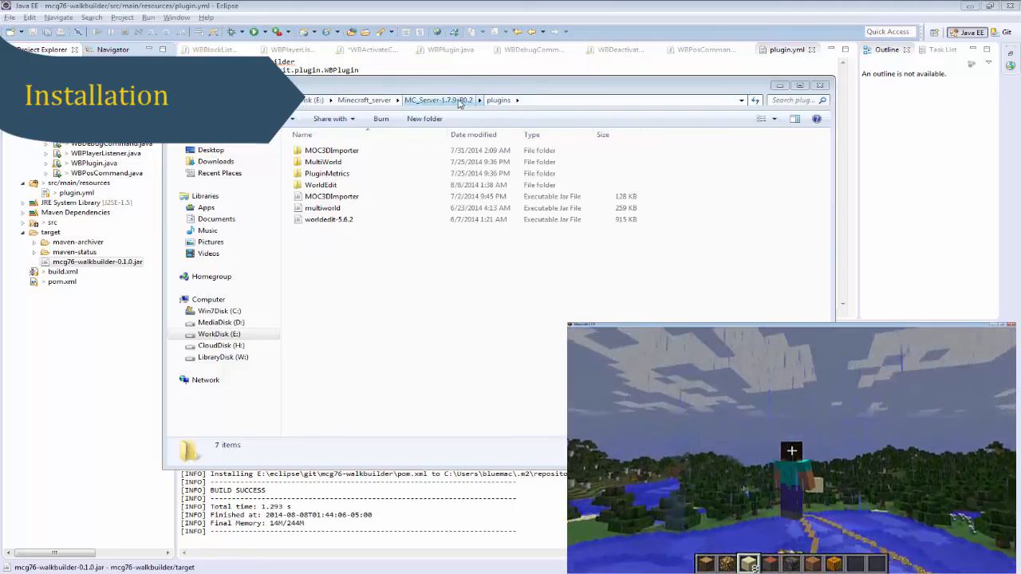
# Paste the mcg76-walkbuilder-0.1.0 jar into the MC_Server-1.7.9-R0.2 plugins folder.
pyautogui.click(458, 101)
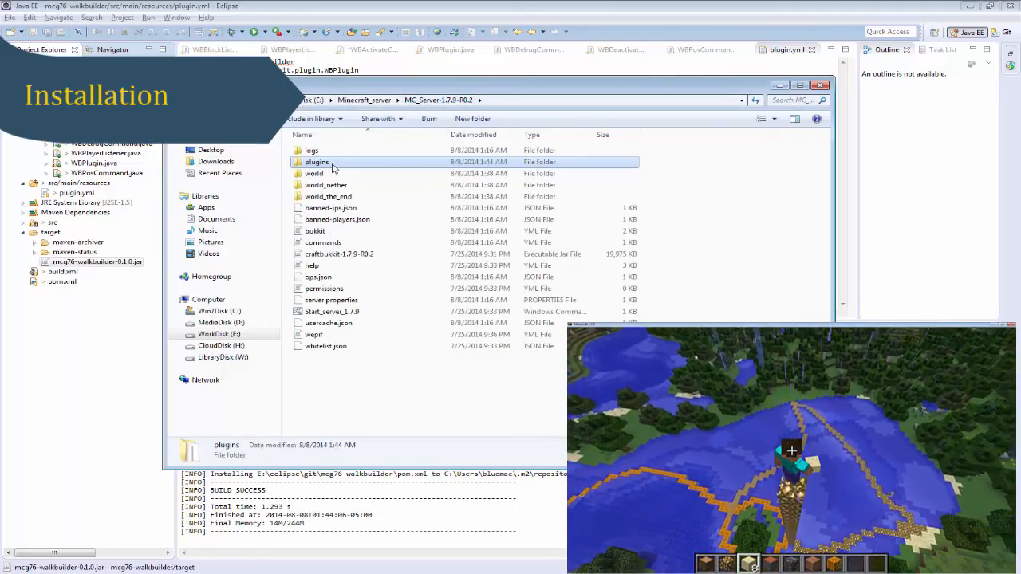
pyautogui.doubleClick(317, 161)
pyautogui.rightClick(343, 271)
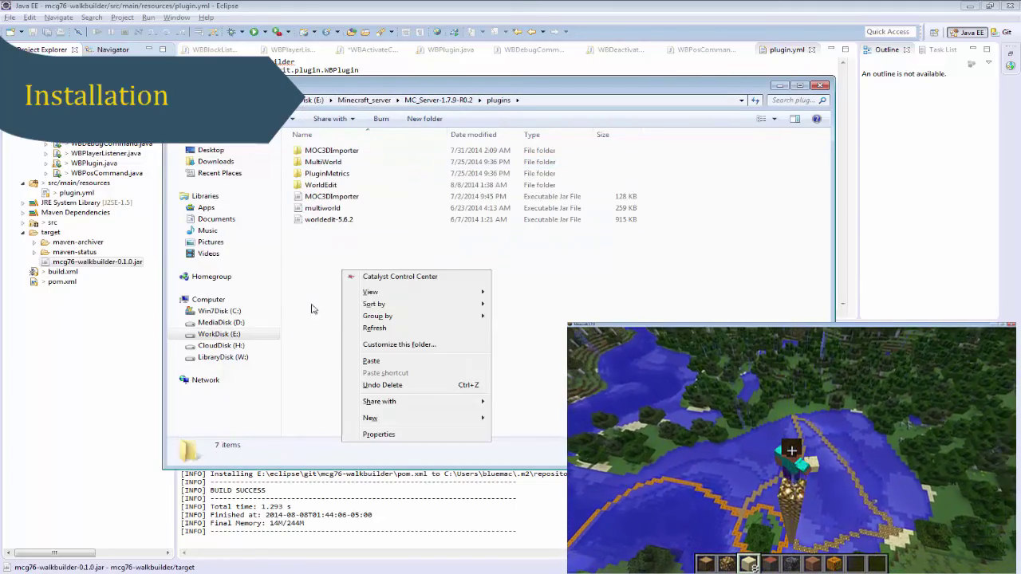
pyautogui.click(371, 361)
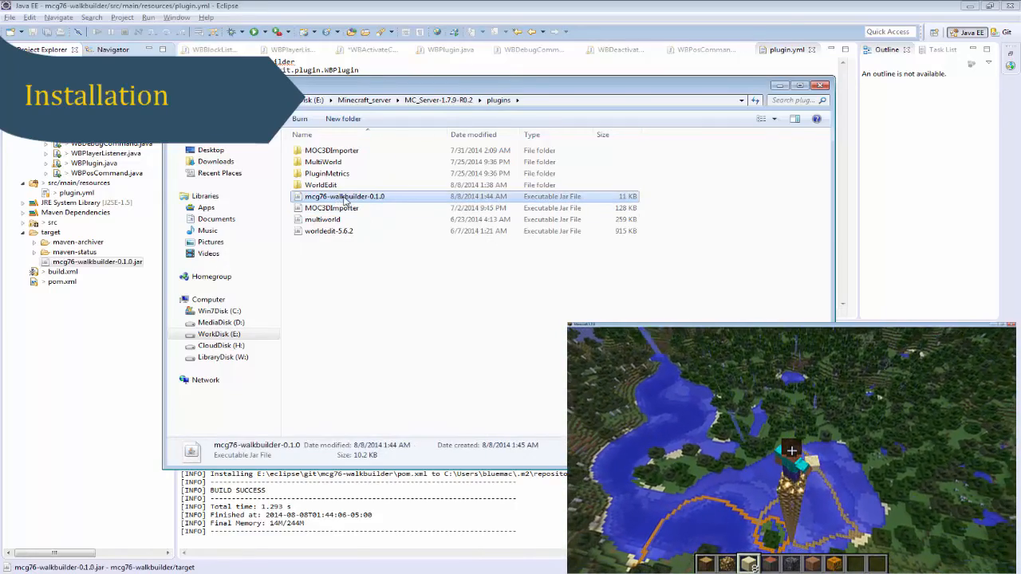
# Return to the server folder and select the Start_server_1.7.9 script.
pyautogui.click(438, 100)
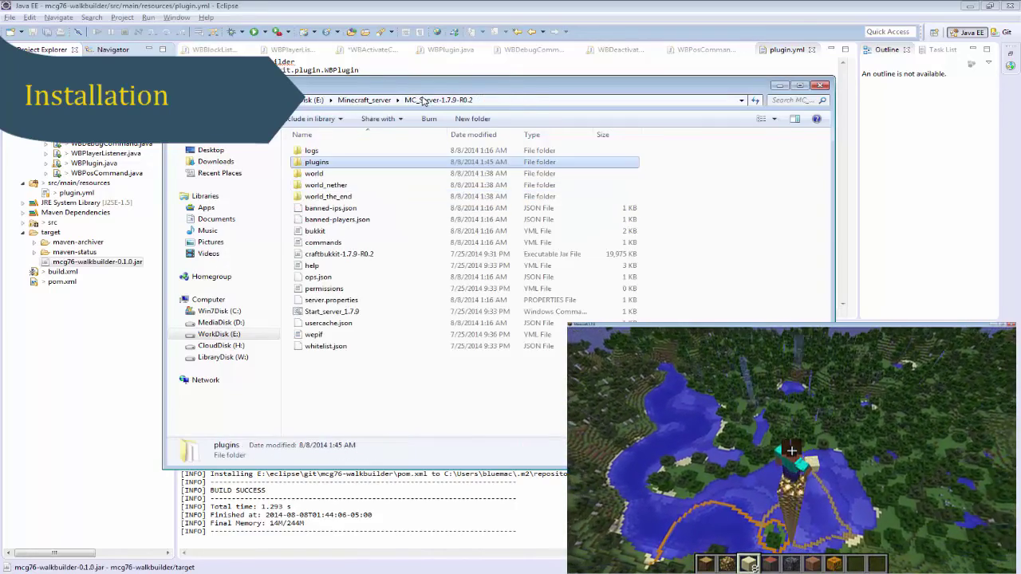
pyautogui.click(332, 311)
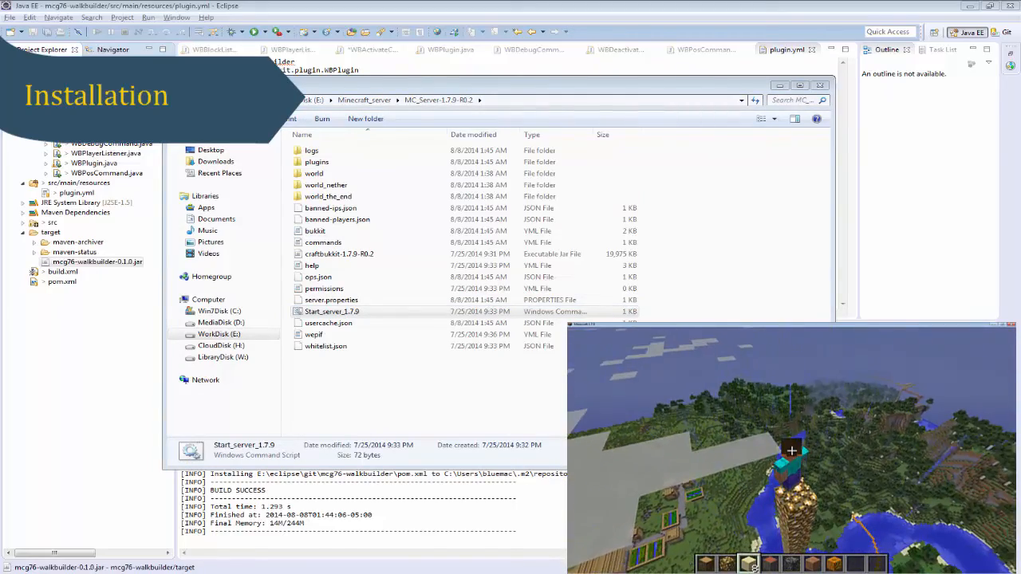
# Launch Start_server_1.7.9 and enlarge the console to read the walkbuilder-enabled log.
pyautogui.doubleClick(332, 311)
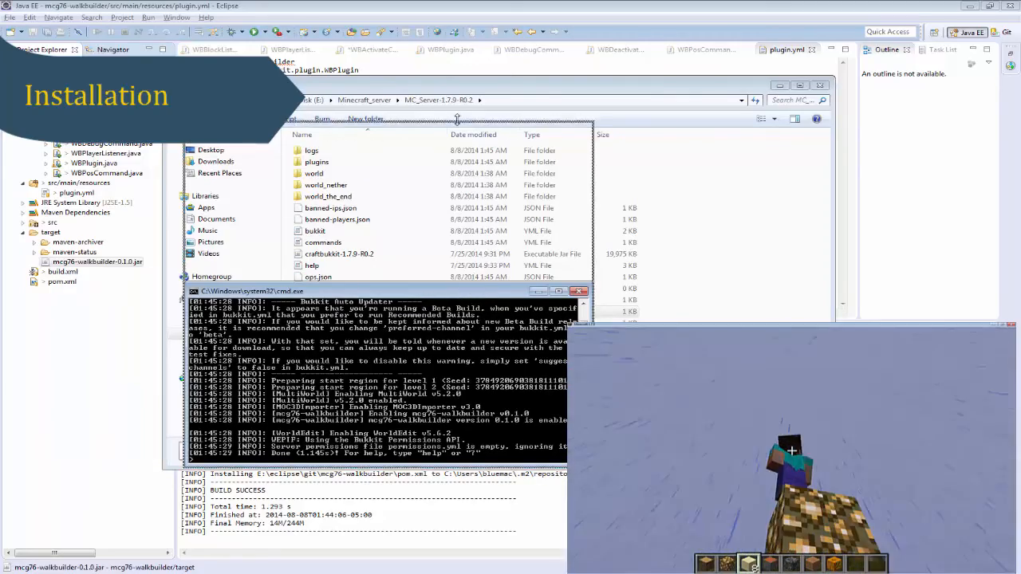
pyautogui.moveTo(456, 290); pyautogui.dragTo(457, 126)
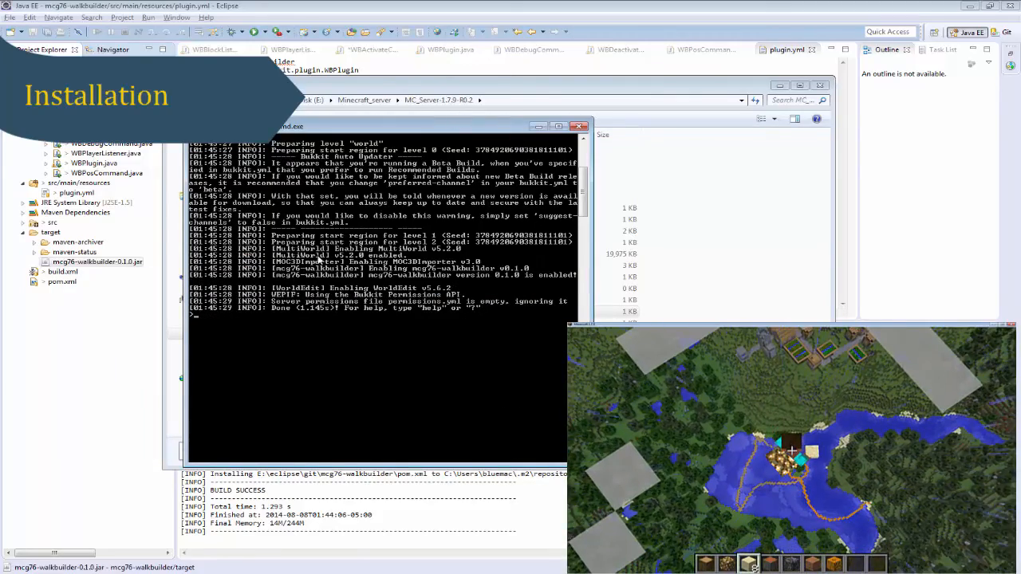